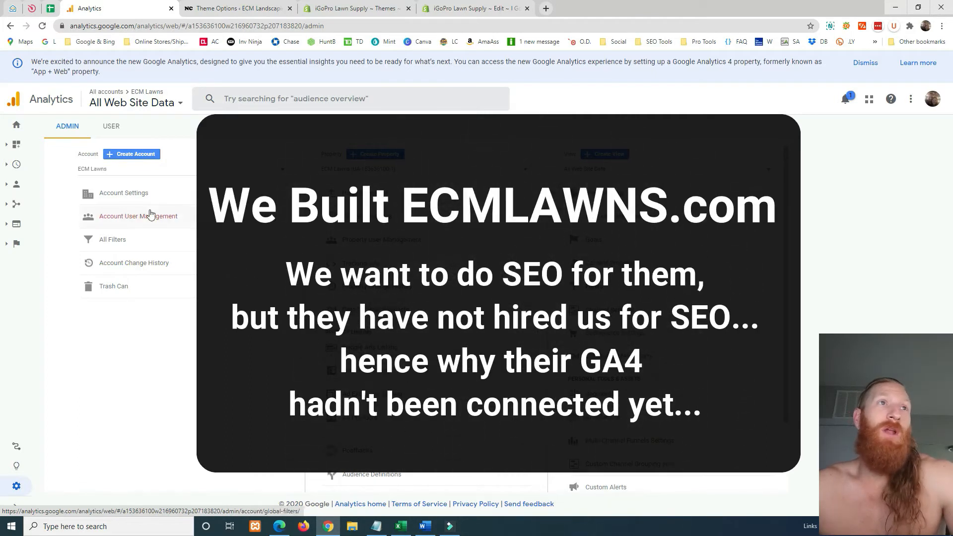
Browse the Analytics account list and inspect the properties under the B N B Lawn Mowing account
click(17, 130)
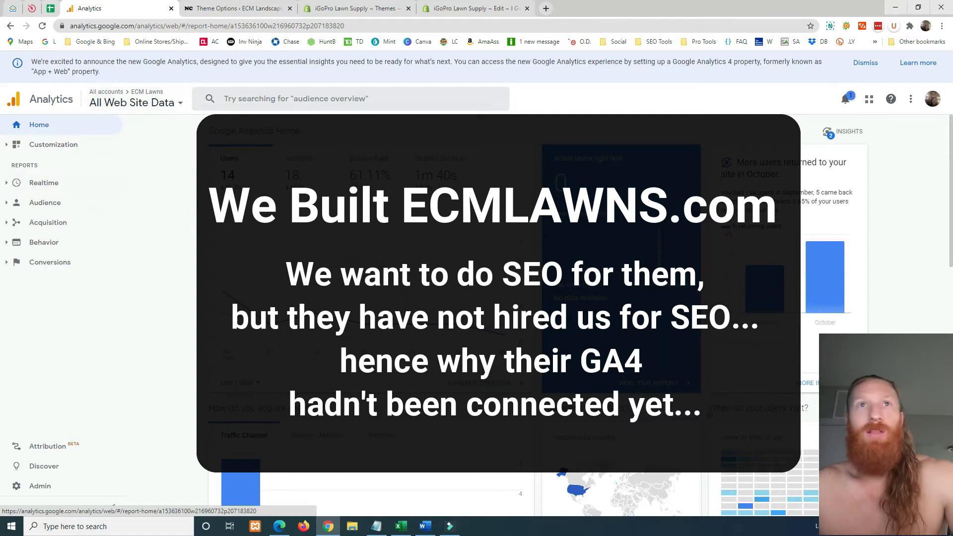
click(133, 100)
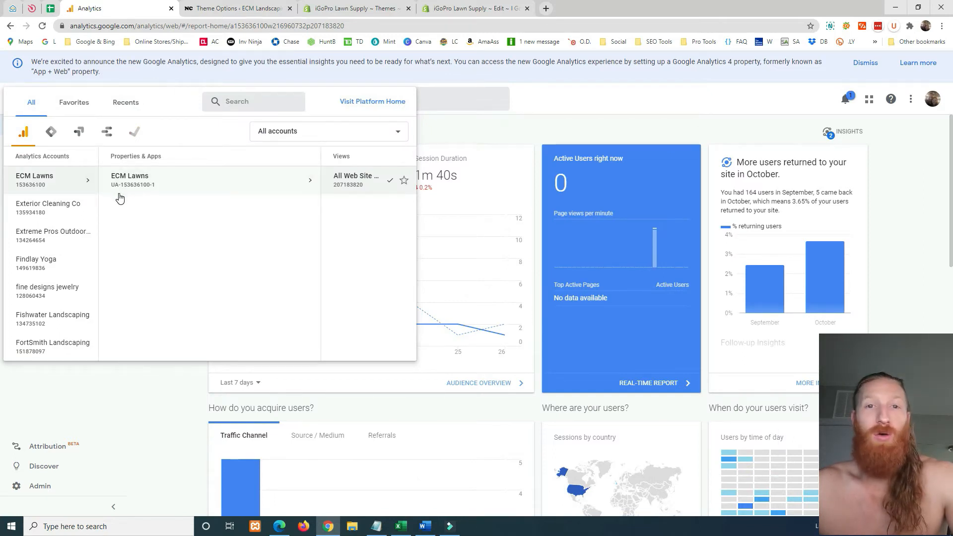
scroll(80, 229, up, 10)
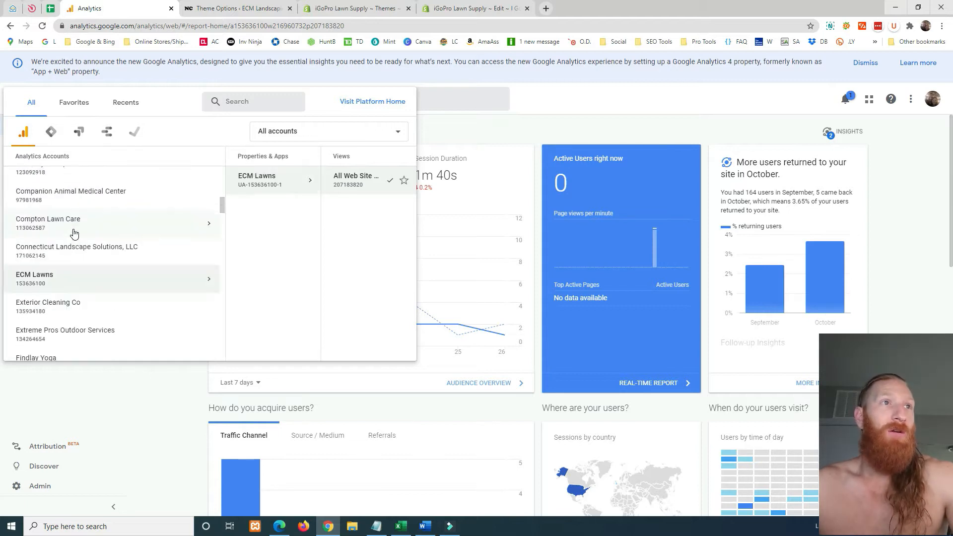
scroll(71, 235, down, 2)
click(49, 185)
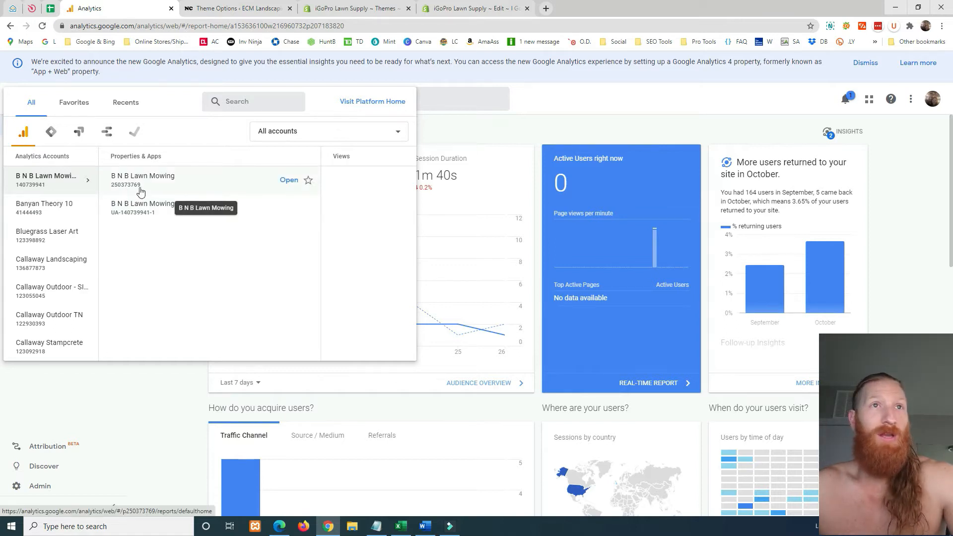
scroll(65, 236, down, 8)
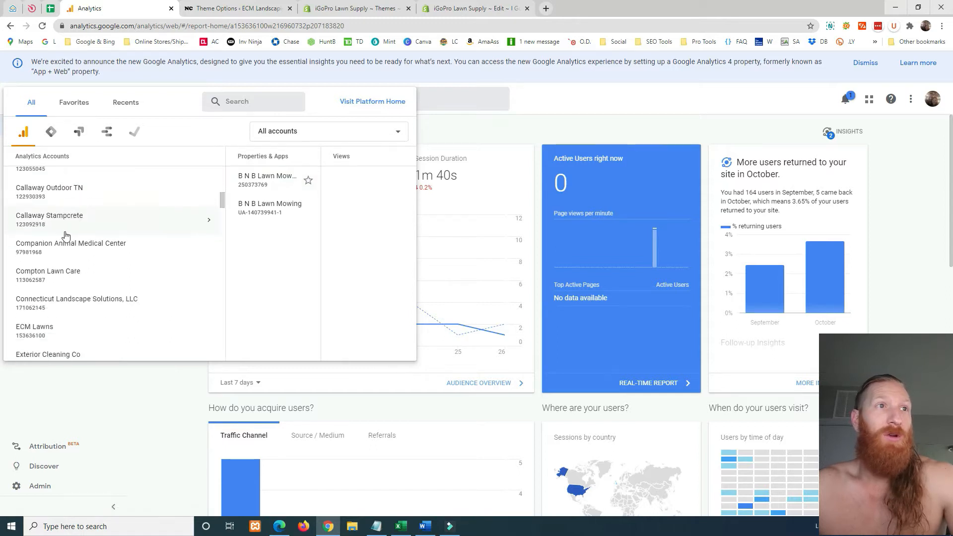
scroll(67, 237, down, 10)
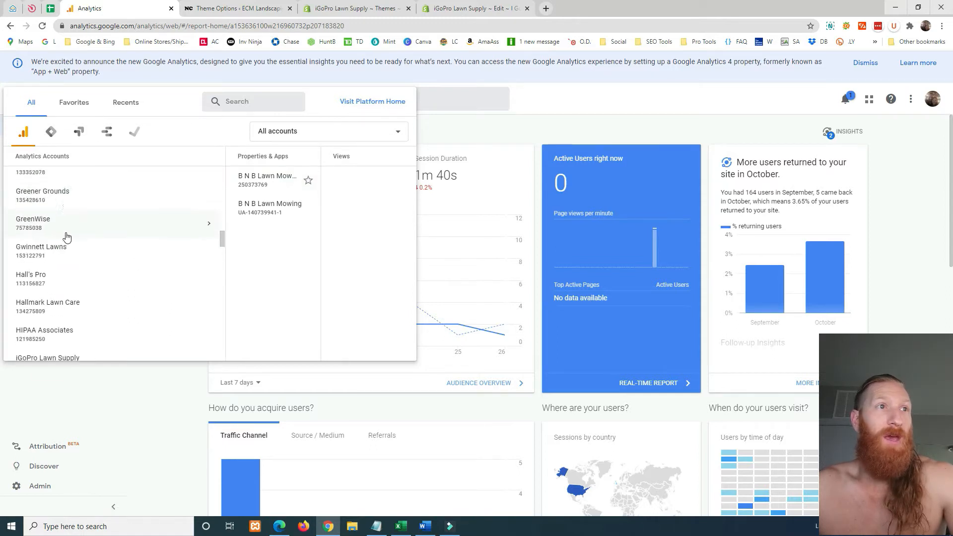
scroll(67, 237, up, 12)
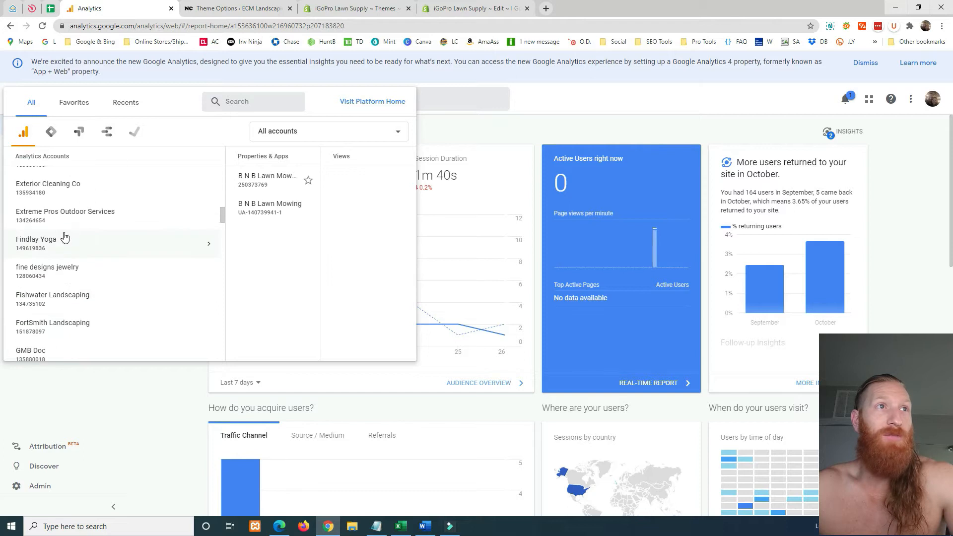
Select the All Web Site Data view of the ECM Lawns account's Universal Analytics property
click(62, 262)
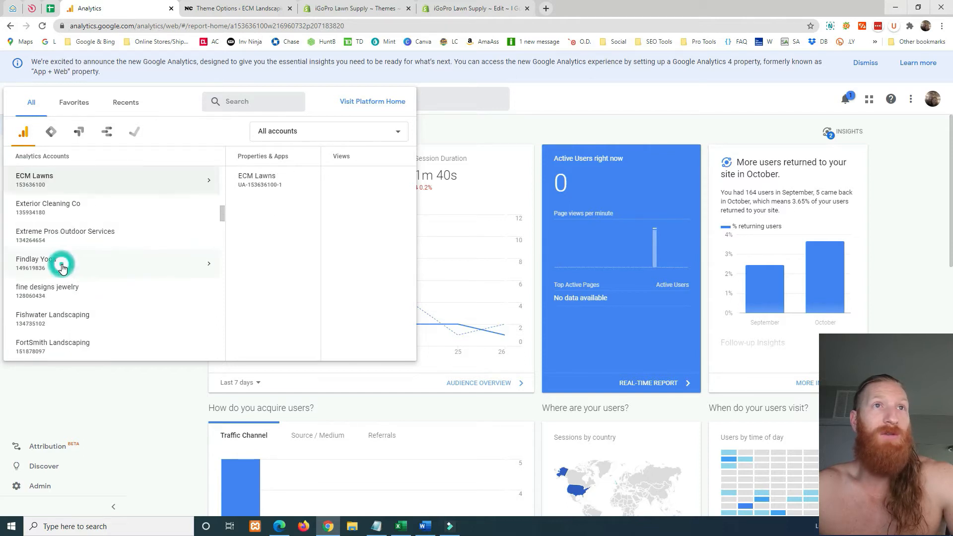
click(162, 182)
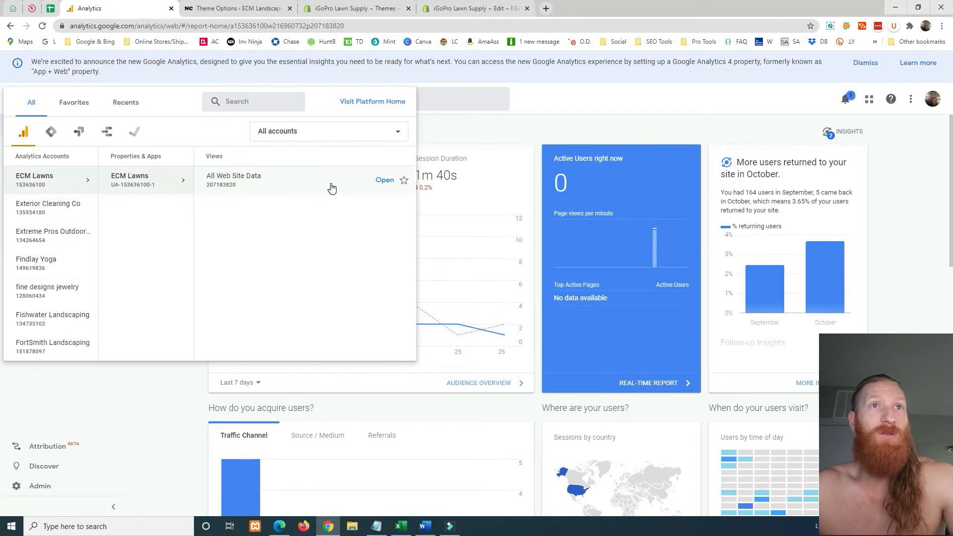
click(287, 184)
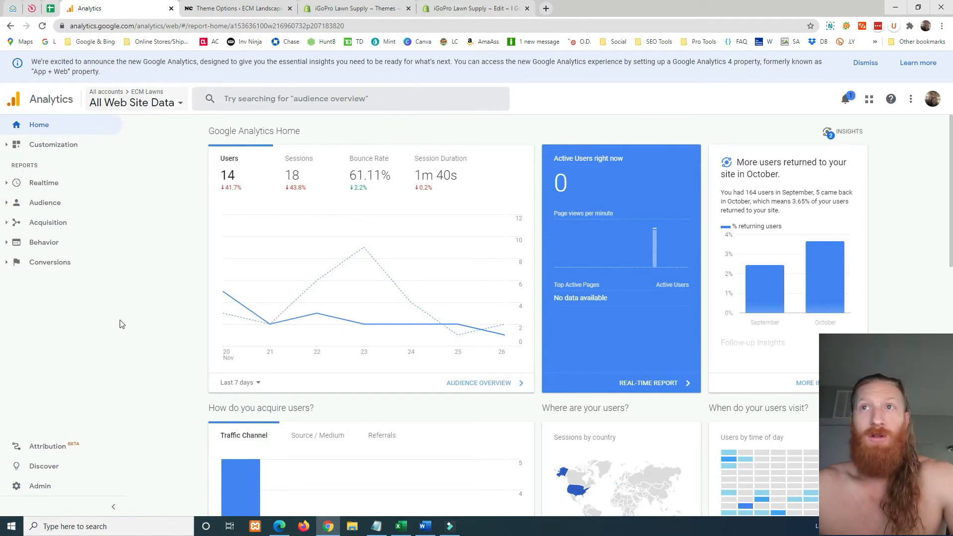
Create a new Google Analytics 4 property from the ECM Lawns property with the Upgrade to GA4 wizard
click(19, 487)
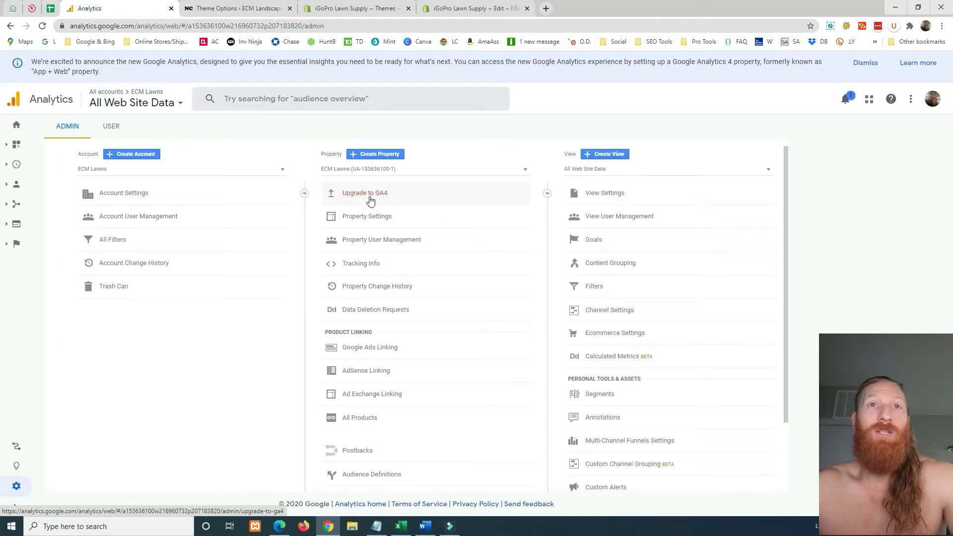
click(381, 198)
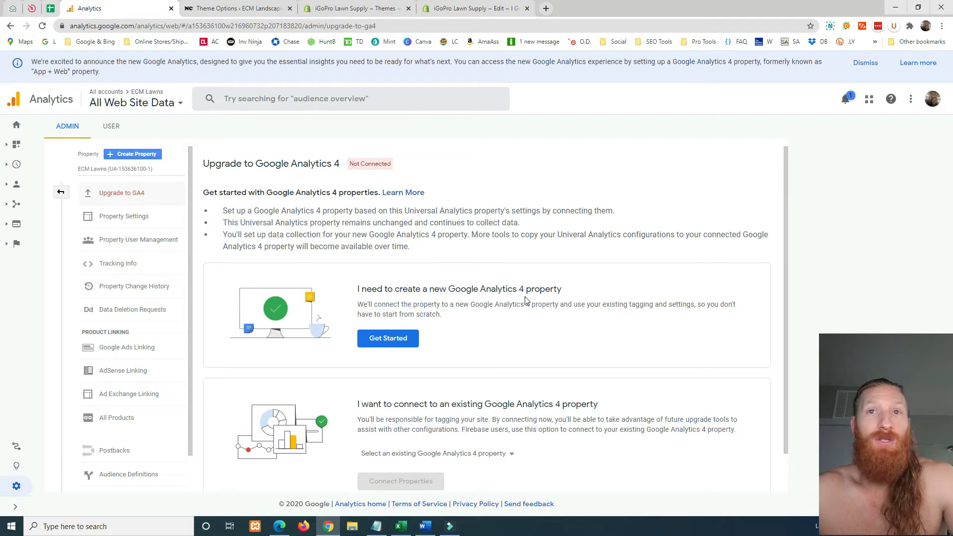
click(386, 338)
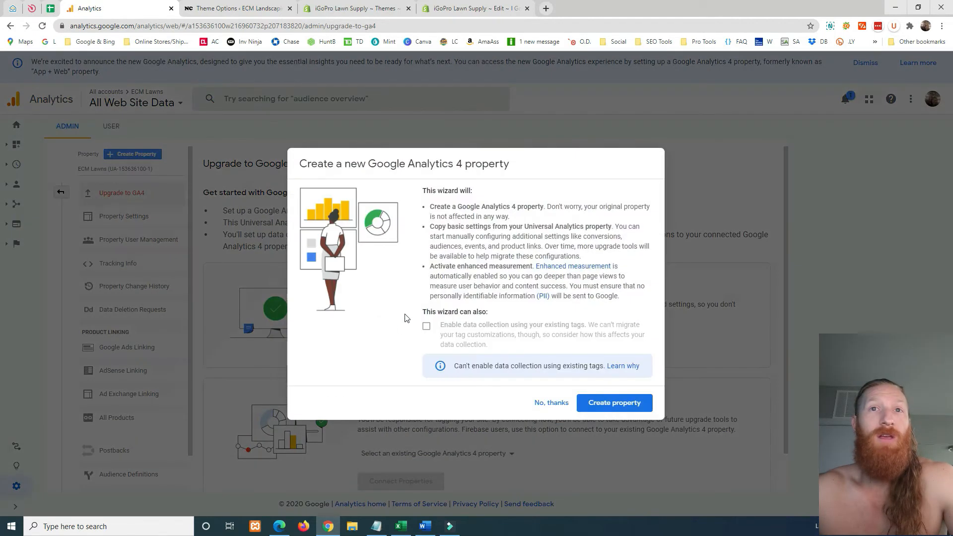
click(605, 409)
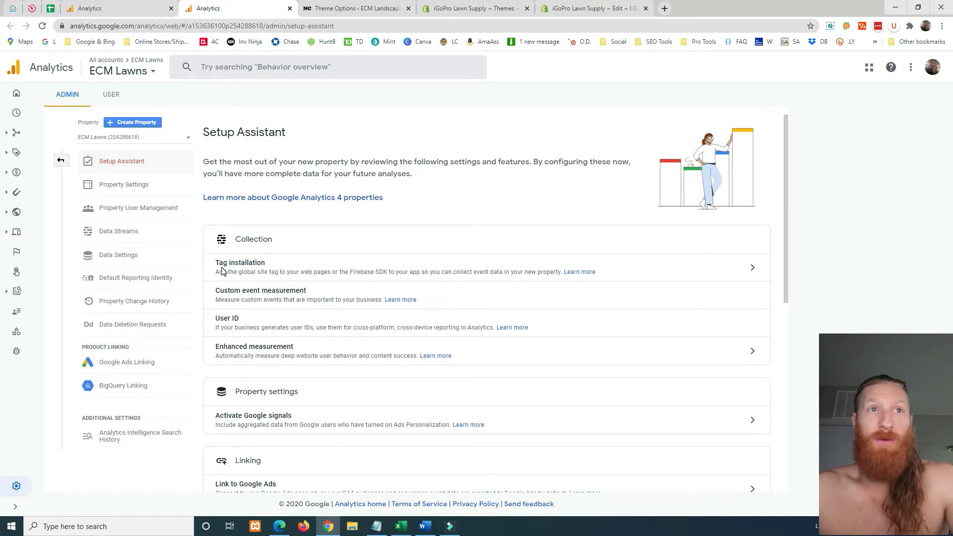
Open the ECM Lawns web data stream of the new property and copy its complete Global Site Tag (gtag.js) code
click(752, 268)
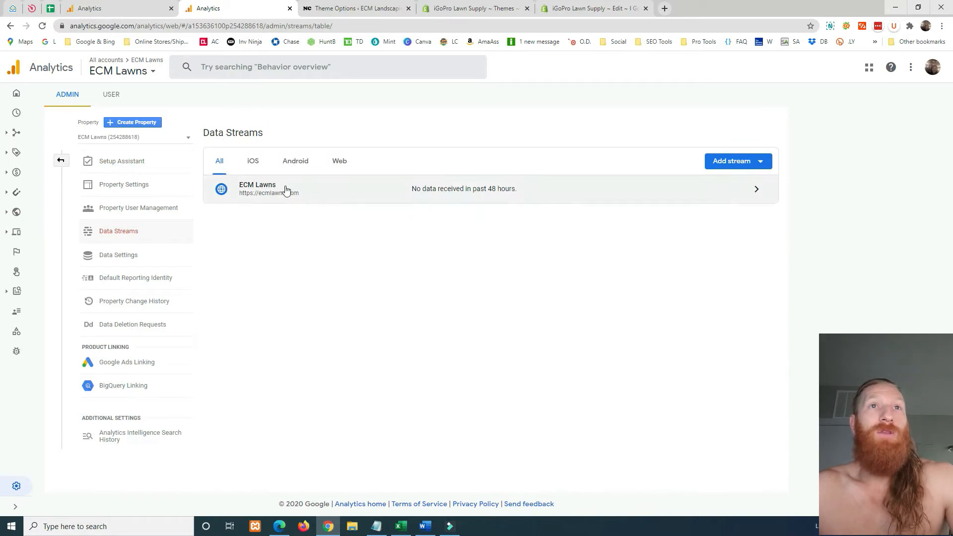
click(338, 159)
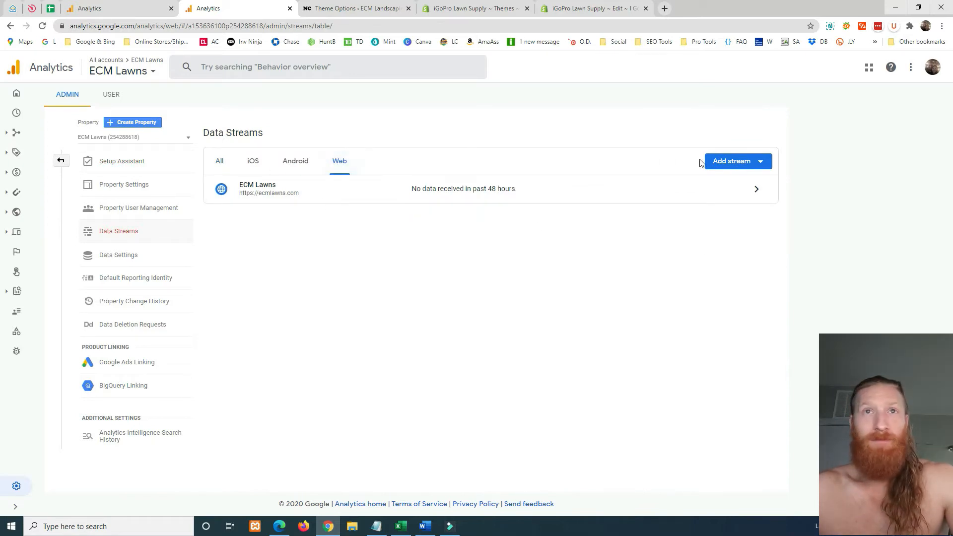
click(515, 198)
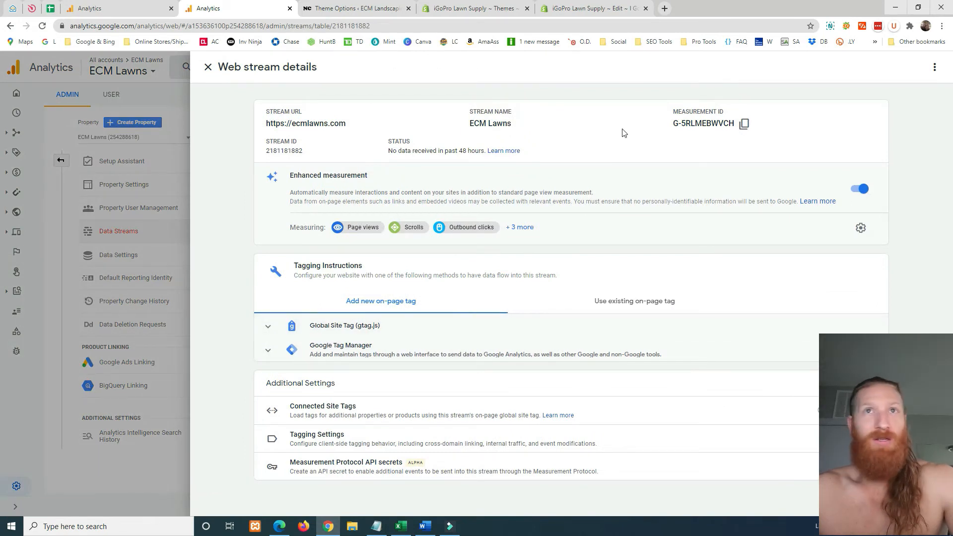
click(267, 329)
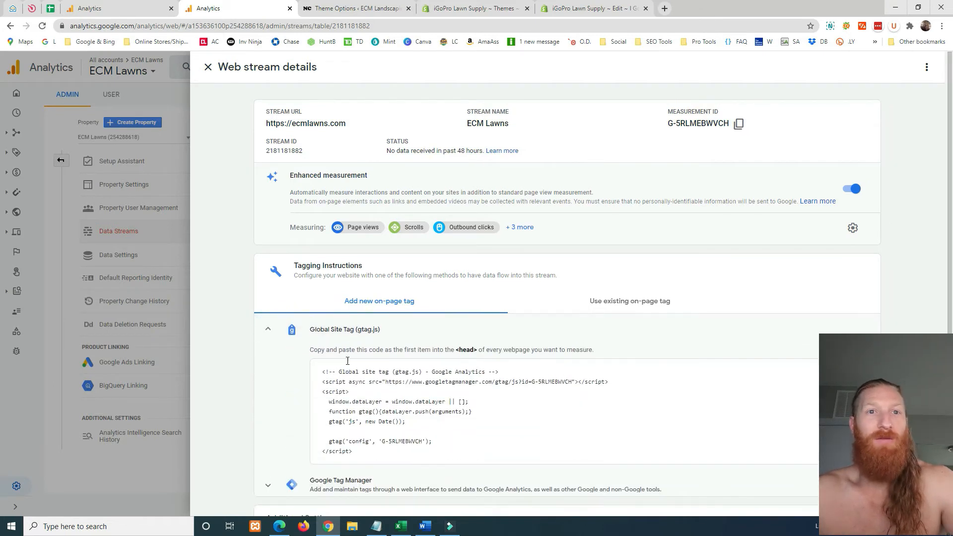
drag(362, 452, 301, 378)
key(ctrl+c)
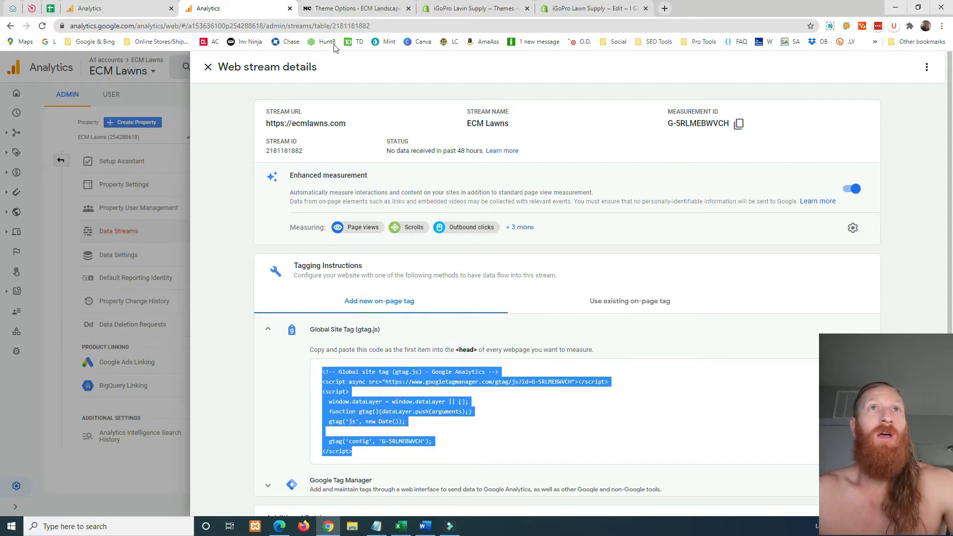
In the WordPress Divi theme's integration options, paste the GA4 tag above the existing head code and save the changes
click(355, 9)
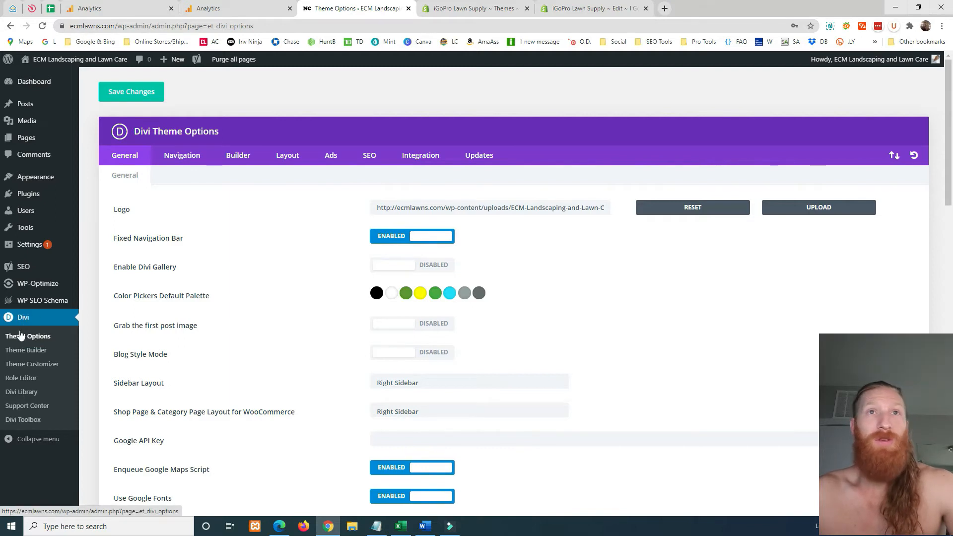
click(429, 160)
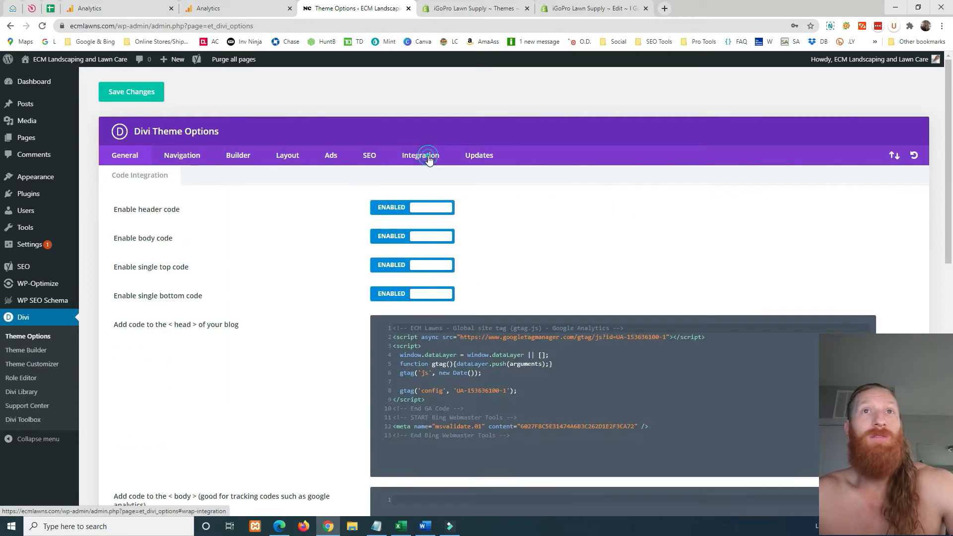
scroll(484, 217, down, 4)
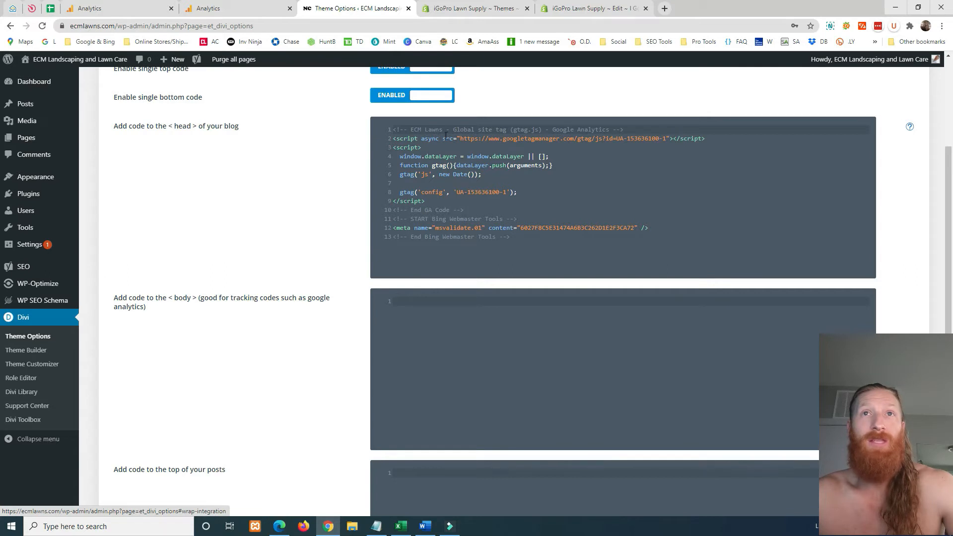
click(395, 130)
key(ctrl+v)
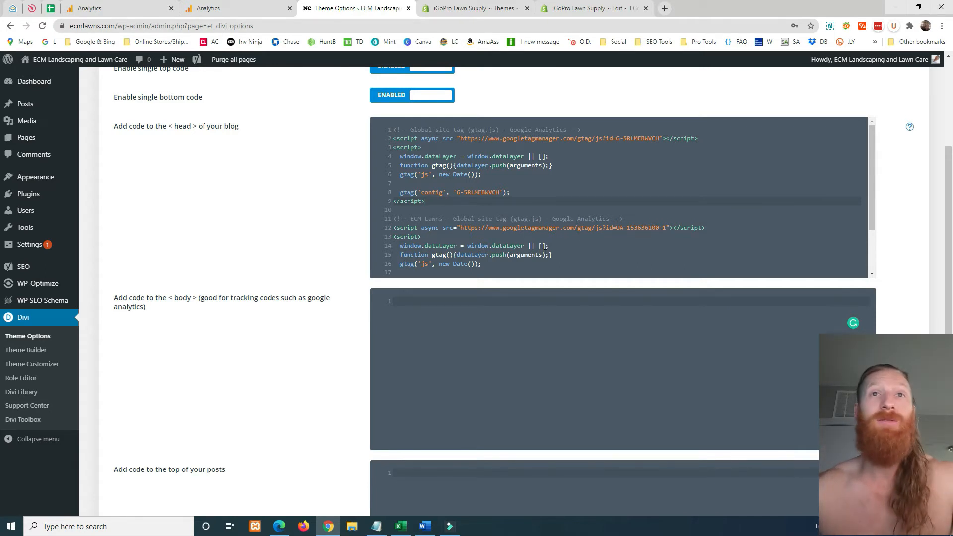
scroll(466, 219, down, 2)
scroll(464, 209, down, 7)
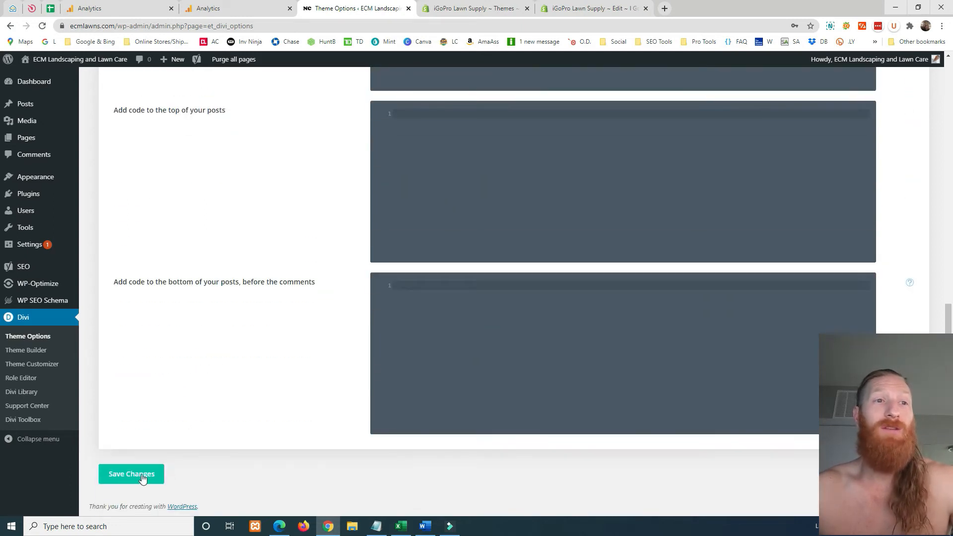
click(153, 475)
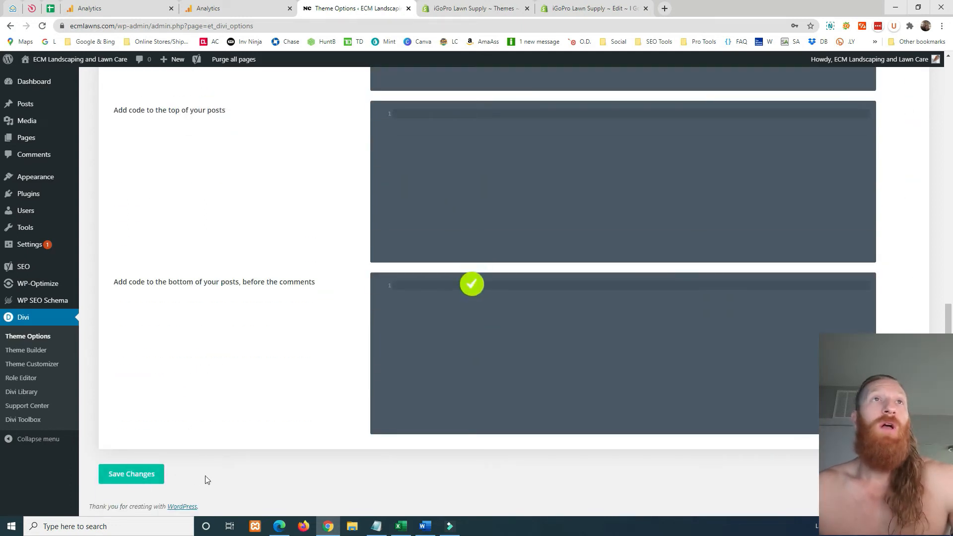
View the installed themes in the ECM Lawns WordPress admin
click(243, 9)
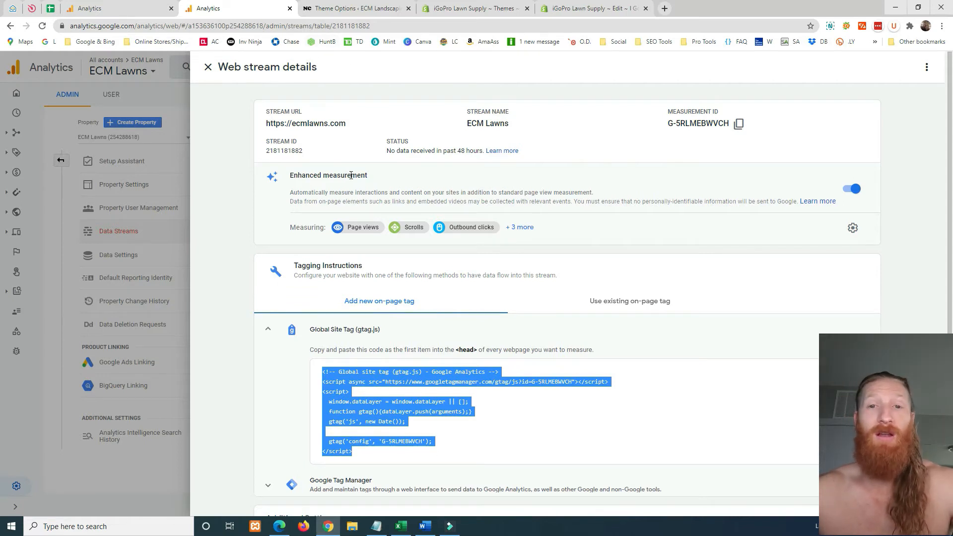
click(350, 8)
mouse_move(42, 183)
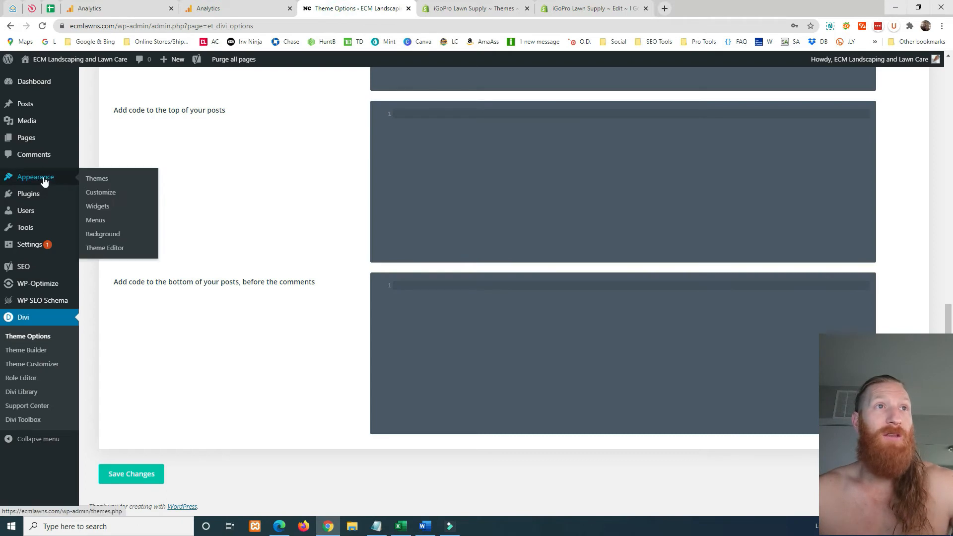
click(94, 181)
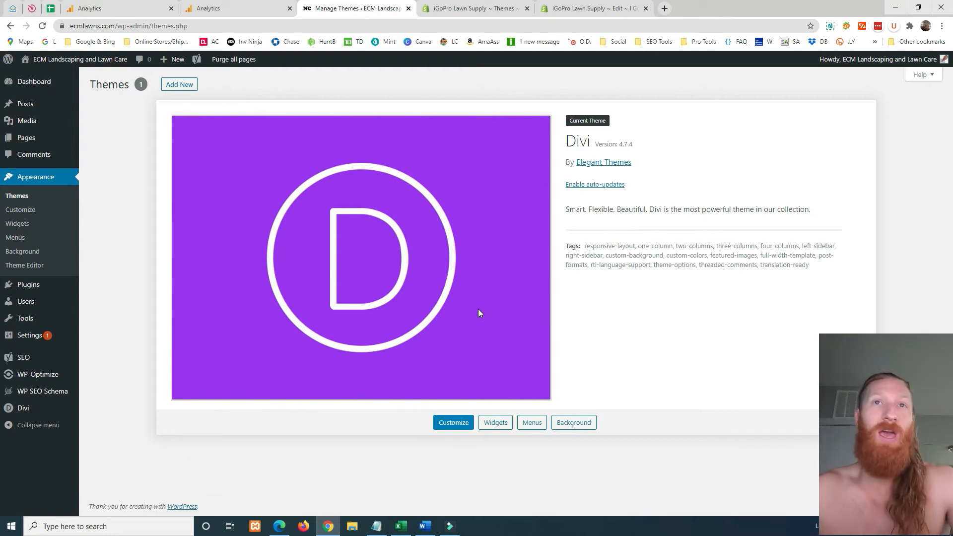
Switch to the iGoPro Shopify store, open the live theme's code and highlight the Google Analytics tag in the theme.liquid head
click(452, 10)
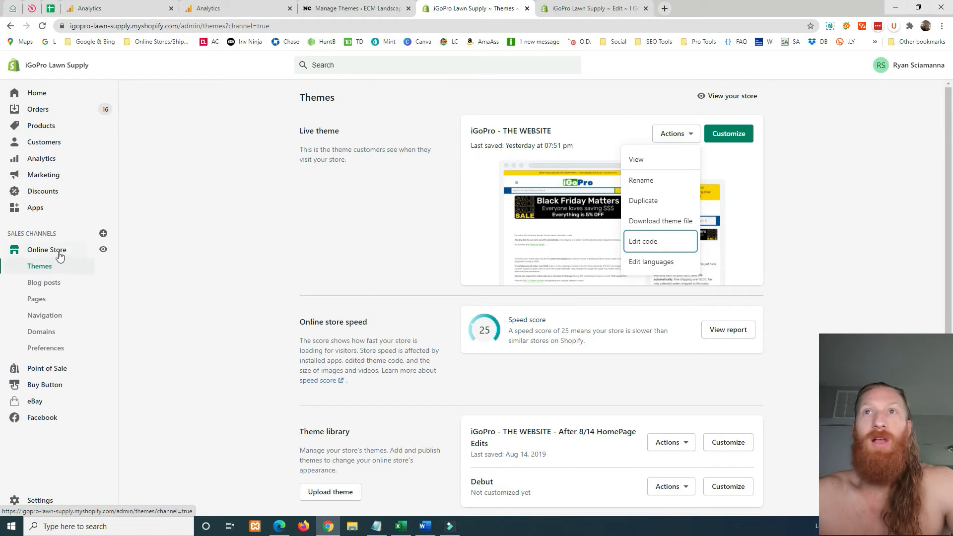
click(643, 243)
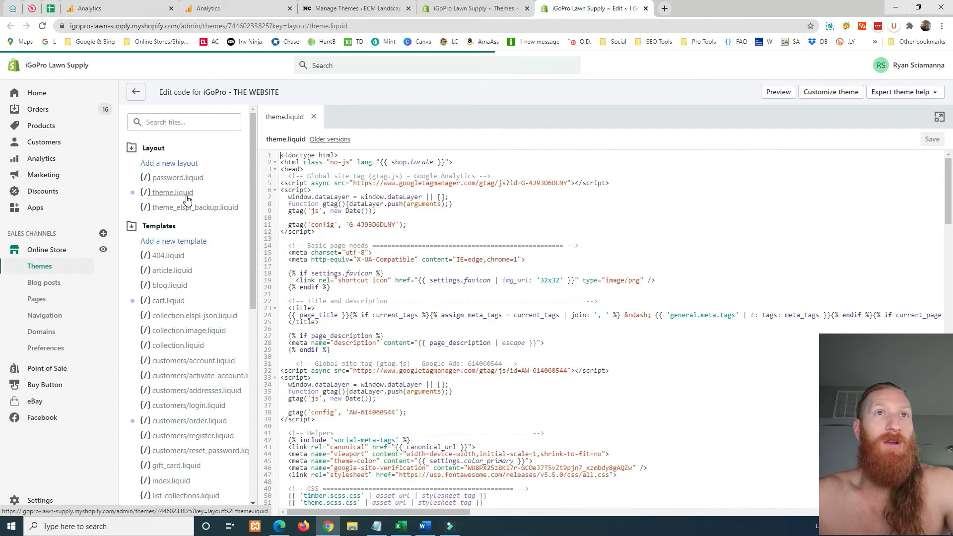
click(287, 177)
drag(306, 187, 335, 235)
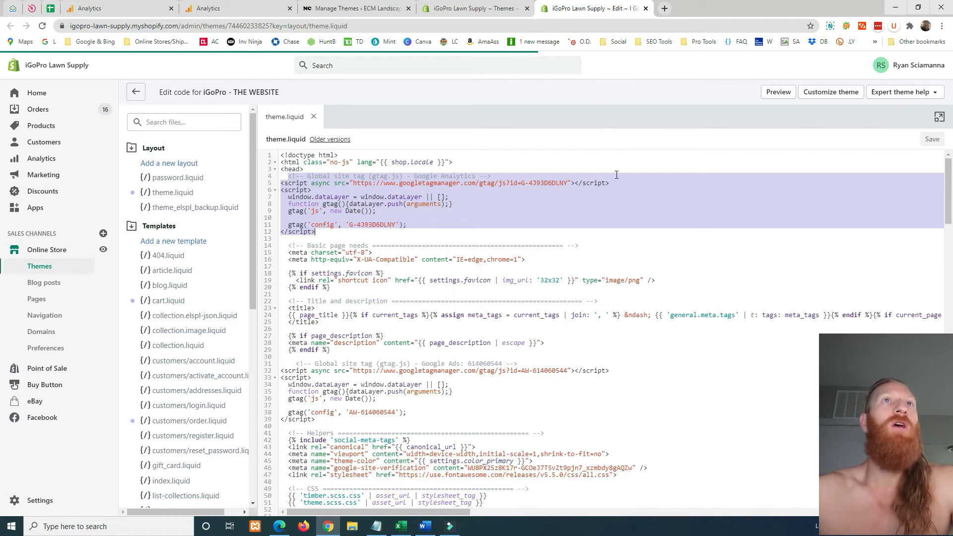
Switch back to the ECM Lawns GA4 property, close the web stream details and open the Data Collection settings
click(251, 9)
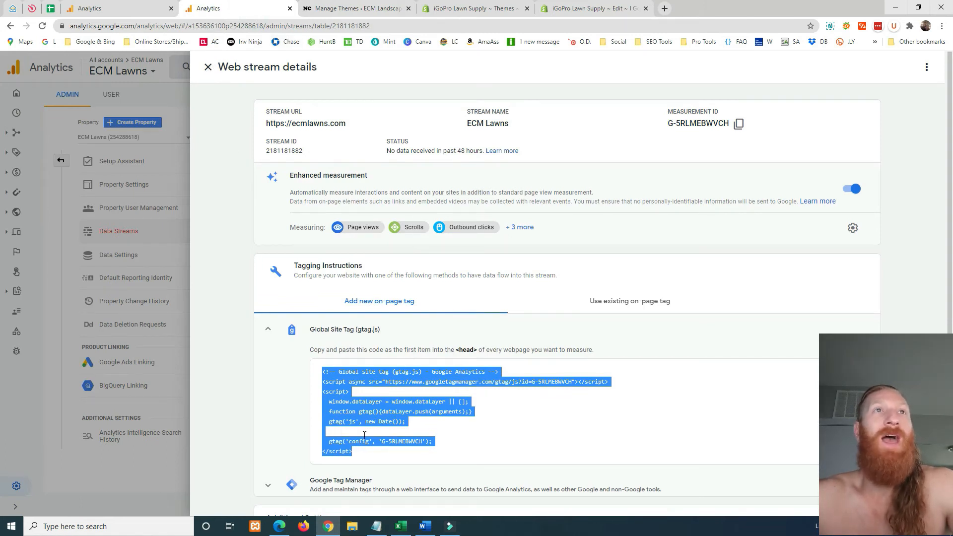
click(208, 67)
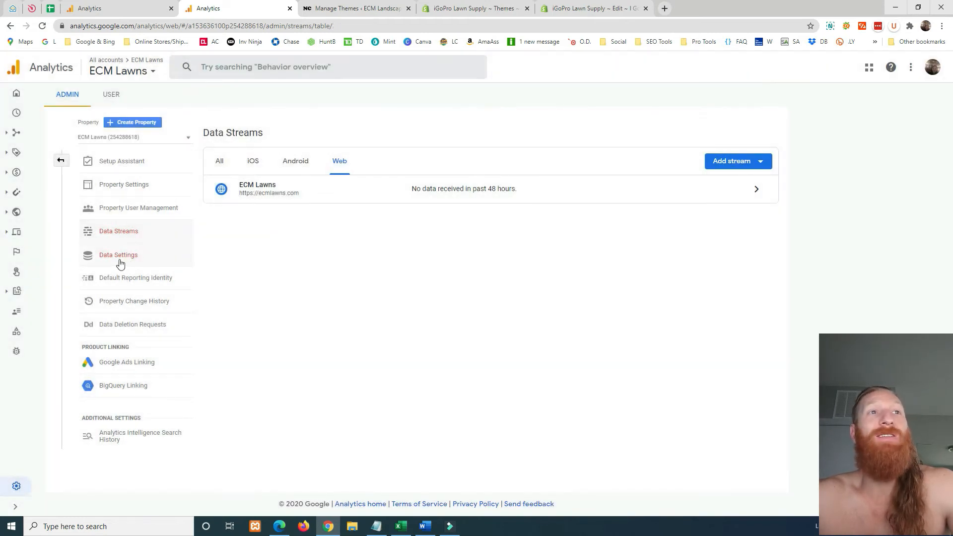
click(105, 258)
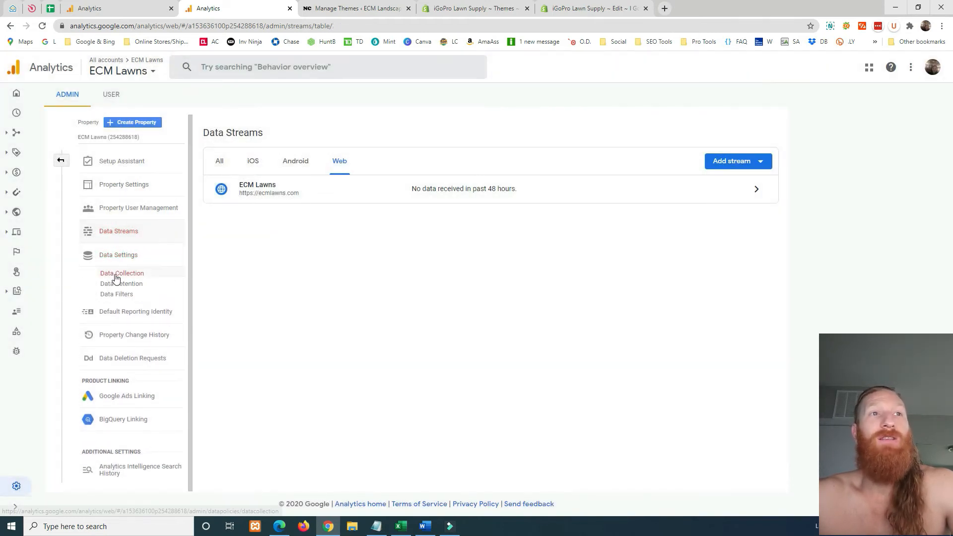
click(122, 274)
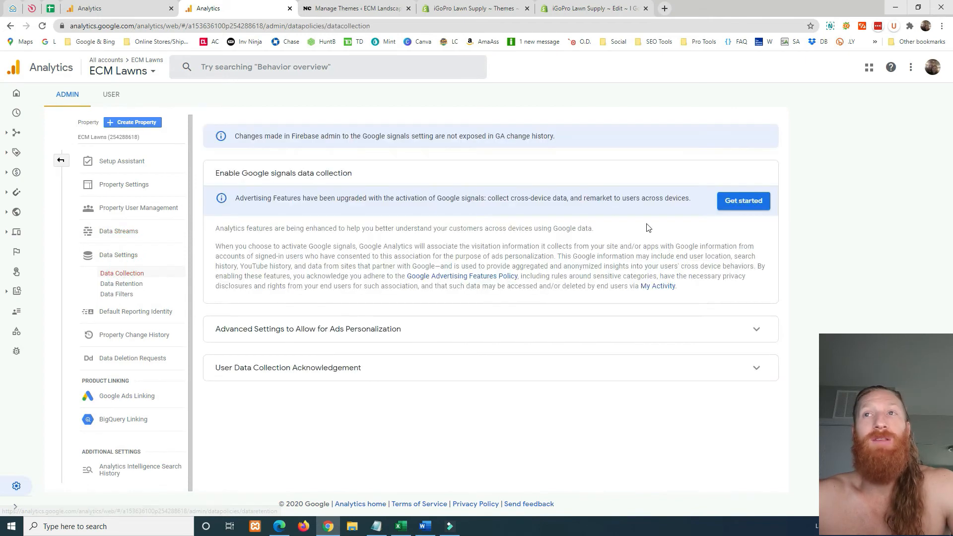
Activate Google signals data collection for the ECM Lawns GA4 property
click(745, 204)
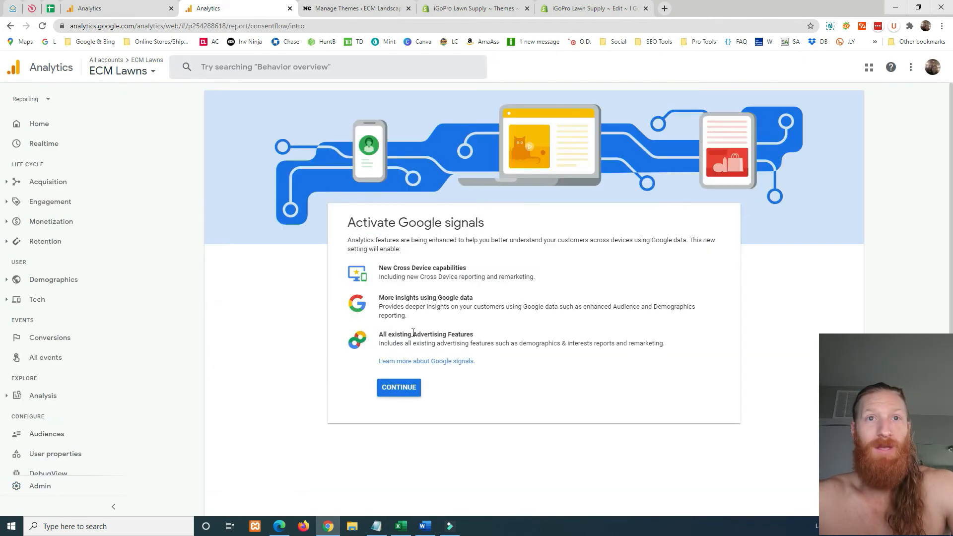
click(397, 387)
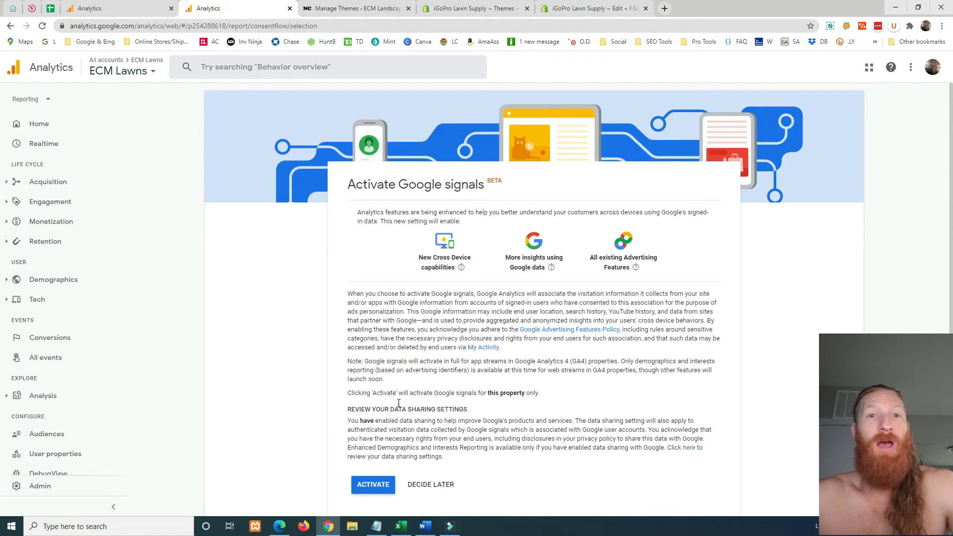
click(373, 482)
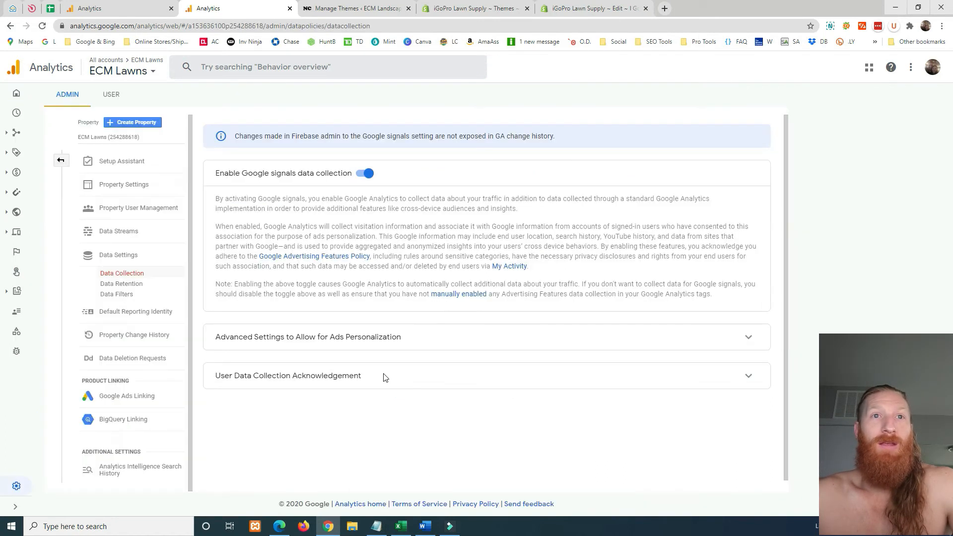
Review the advanced settings for ads personalization and acknowledge the user data collection statement
click(747, 337)
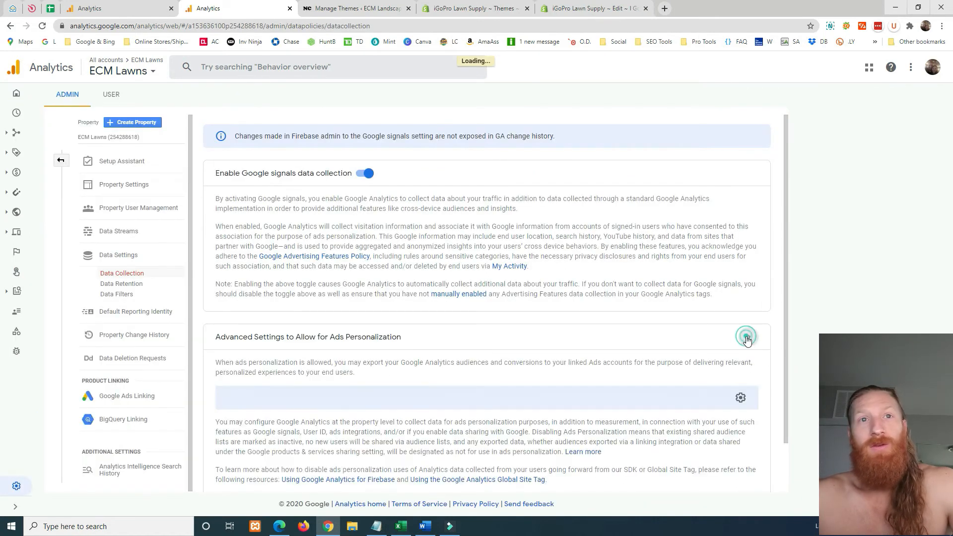
scroll(702, 336, down, 1)
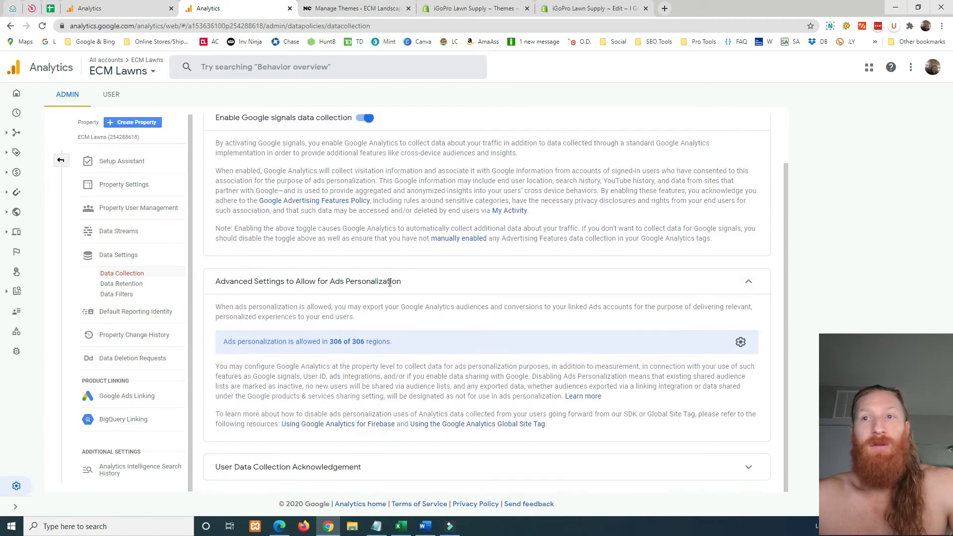
click(749, 467)
scroll(587, 337, down, 1)
click(258, 459)
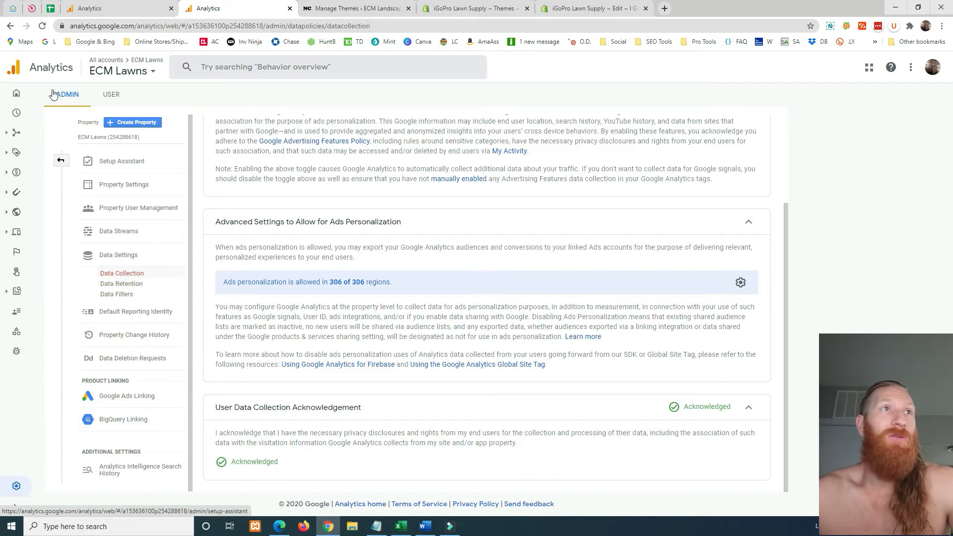
Leave the data collection settings and open the Home report of the ECM Lawns GA4 property
click(17, 93)
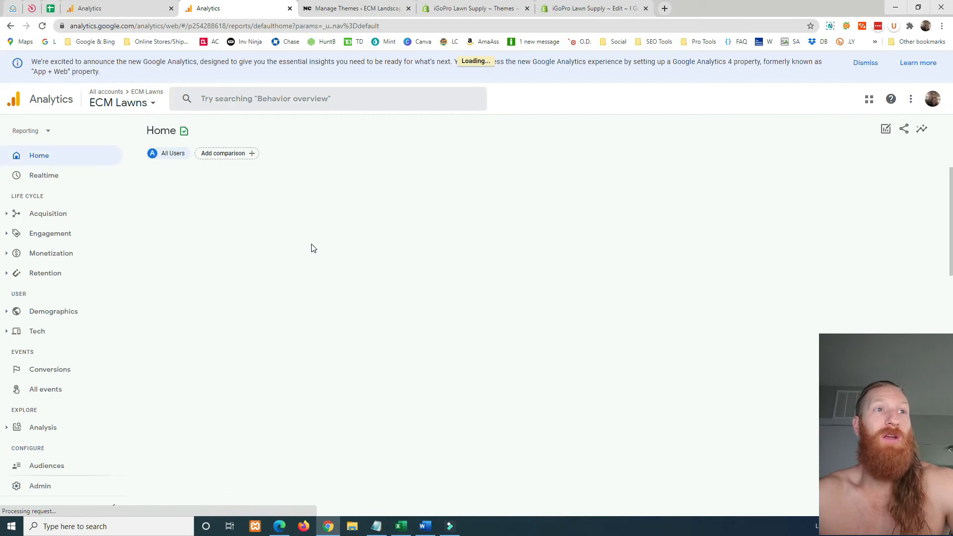